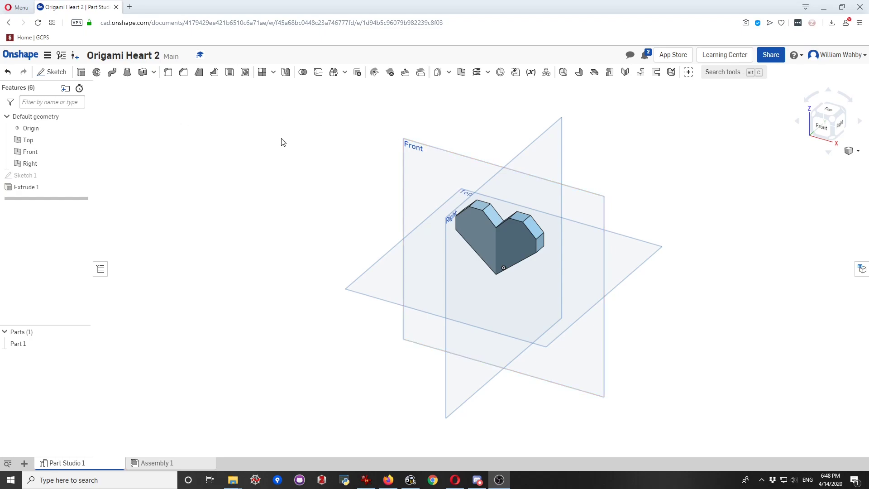
middle_drag(379, 167, 284, 166)
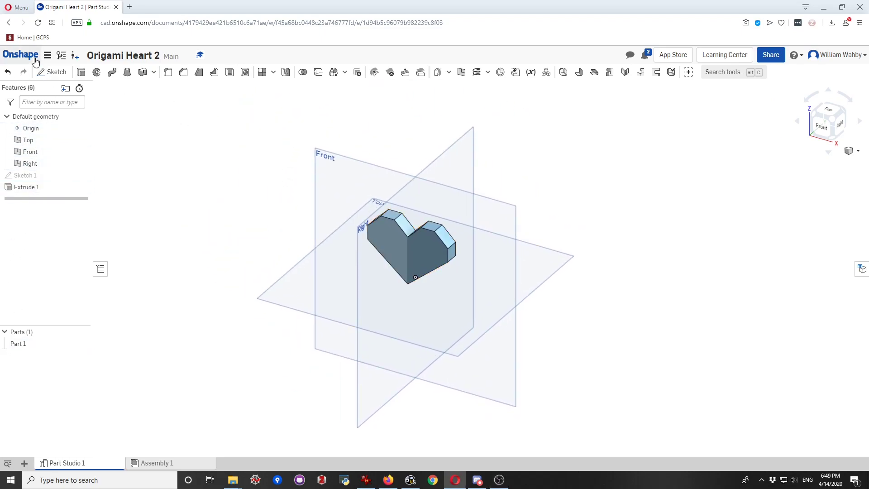
click(100, 271)
click(7, 270)
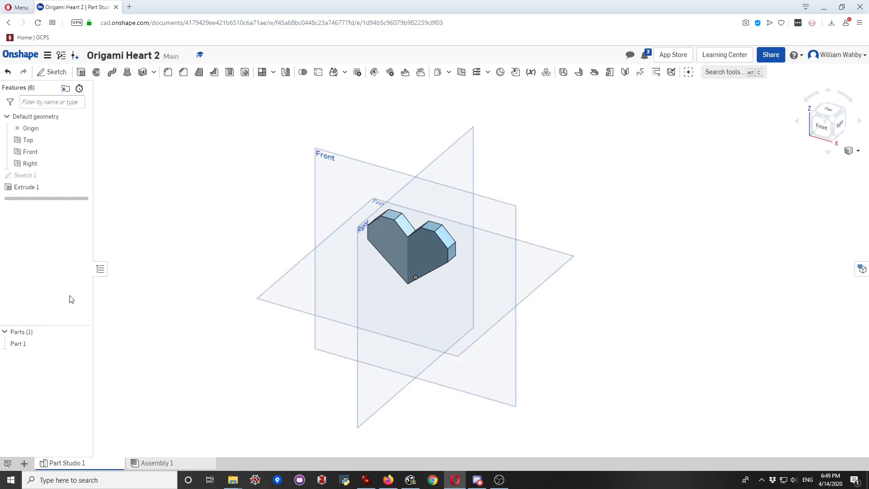
click(100, 270)
click(7, 270)
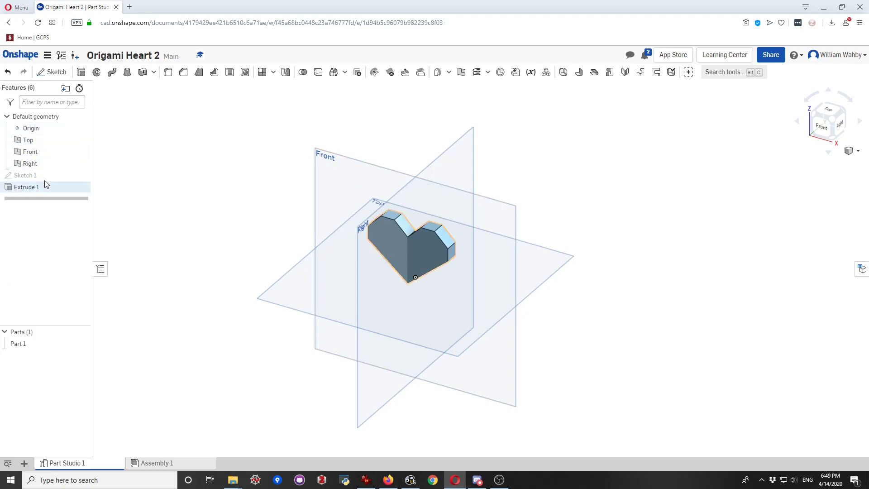
click(19, 188)
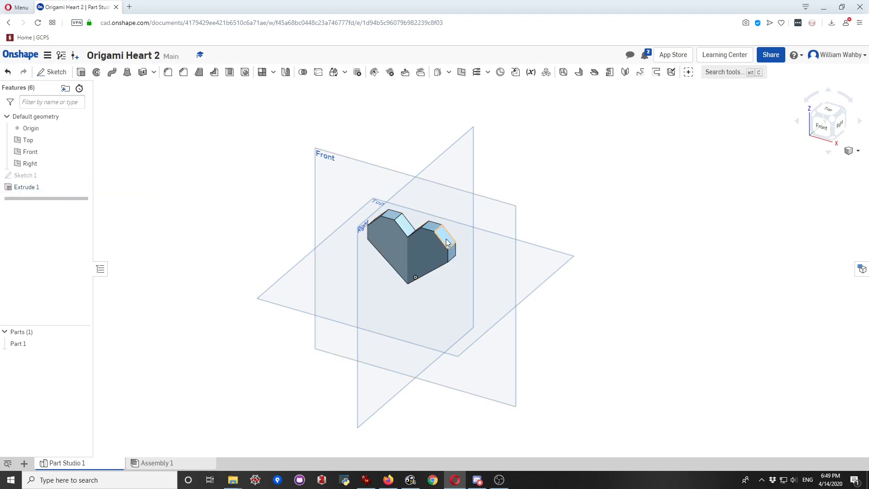
- Start a new drawing of Part 1 and list all of Onshape's own drawing templates
right_click(31, 346)
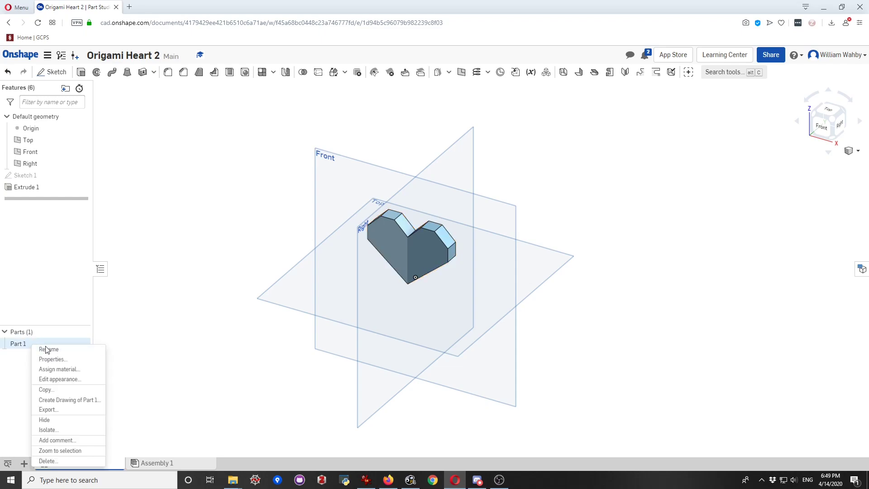
click(71, 400)
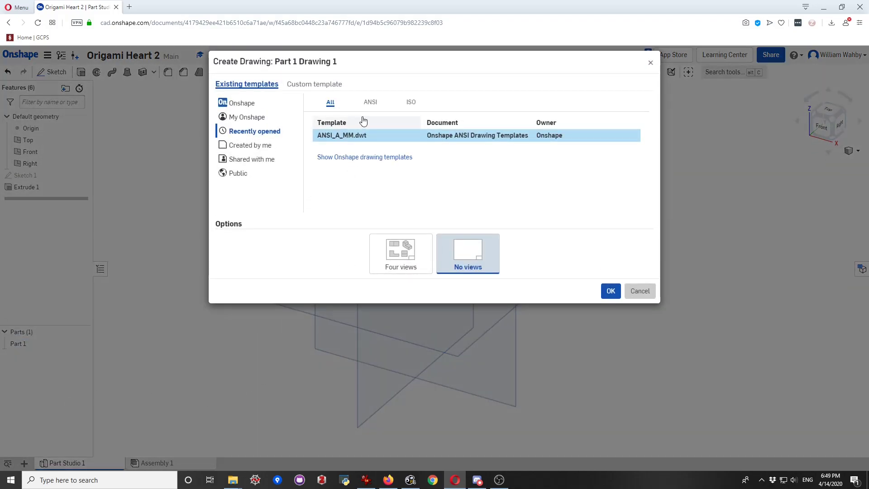
click(369, 103)
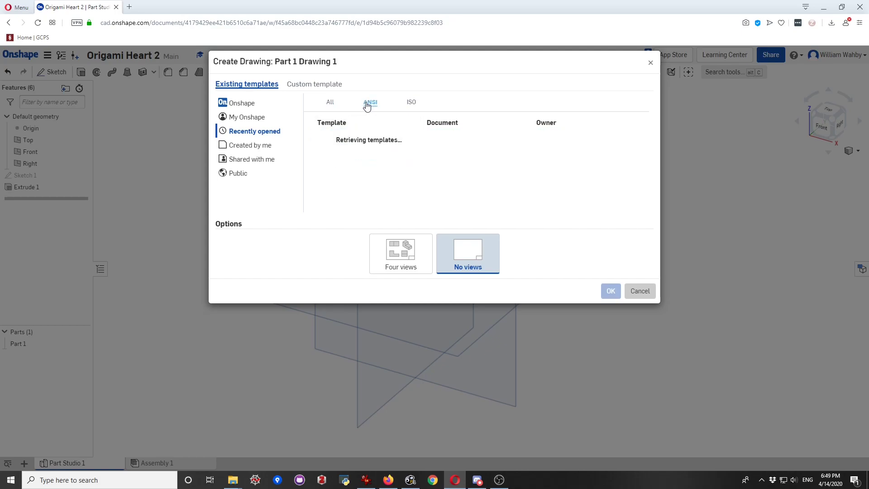
click(329, 104)
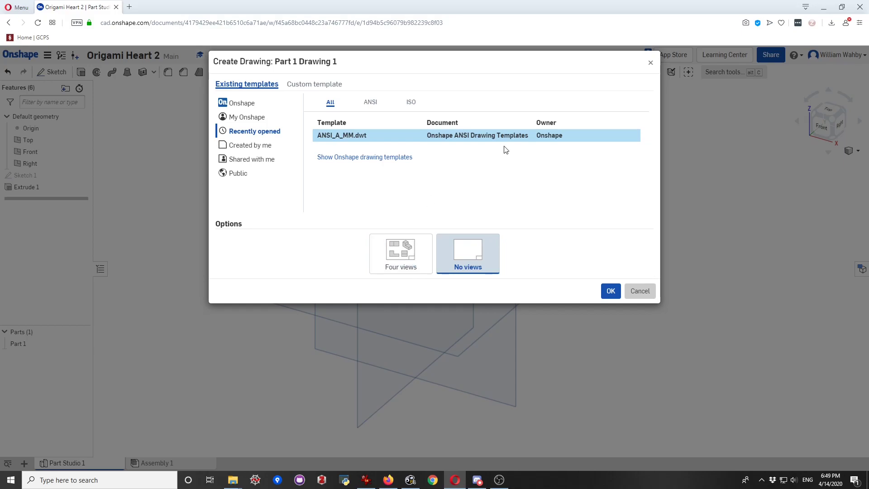
click(366, 157)
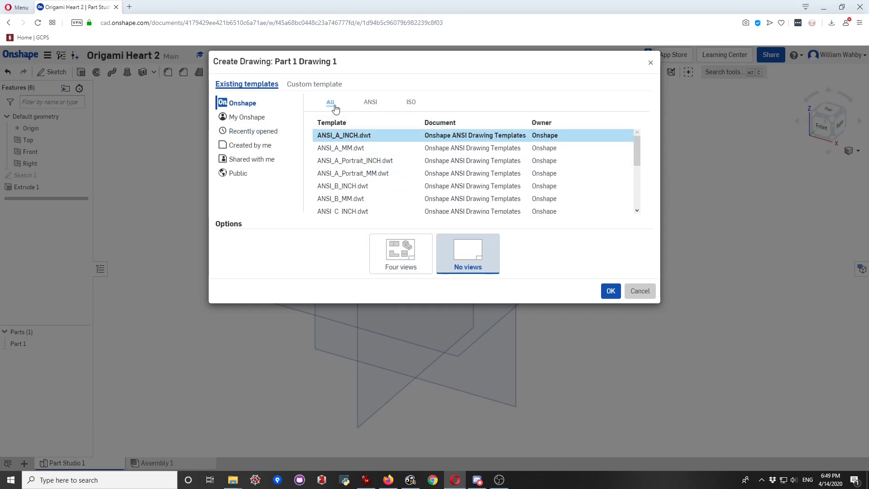
- Look through the complete list of ANSI and ISO drawing templates for the available sheet sizes and units
scroll(375, 181, down, 3)
scroll(377, 187, up, 5)
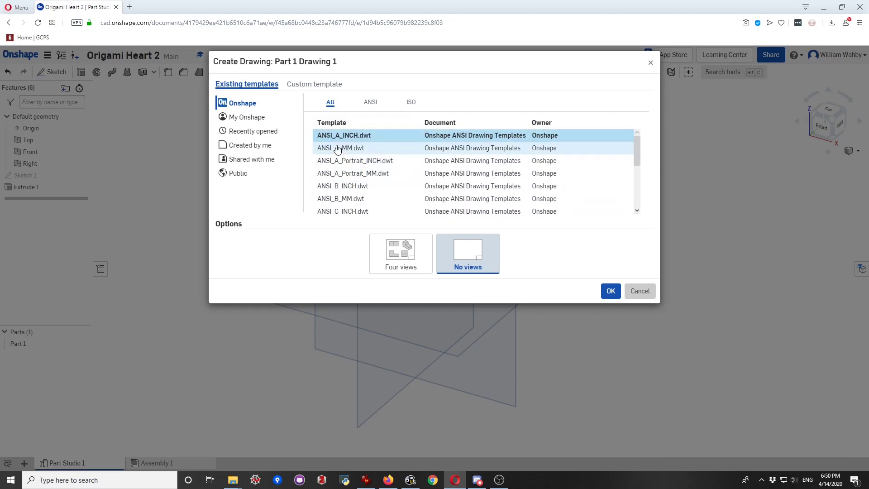
scroll(369, 162, down, 3)
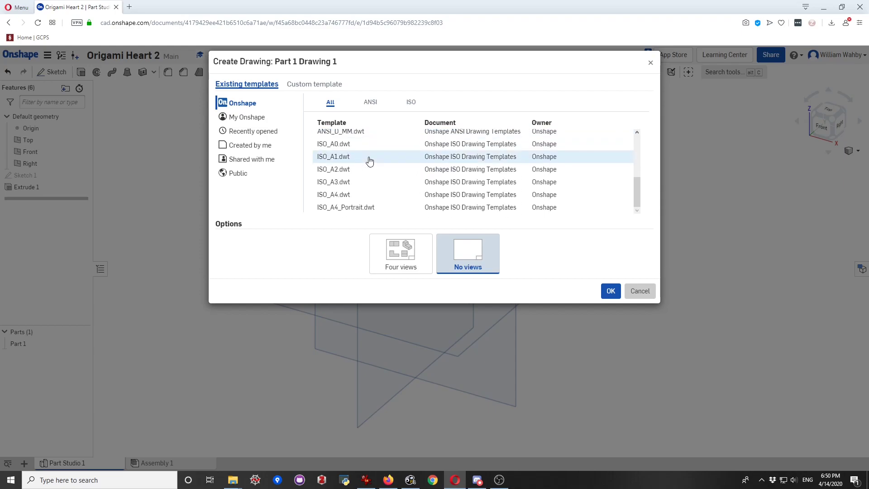
scroll(369, 162, up, 4)
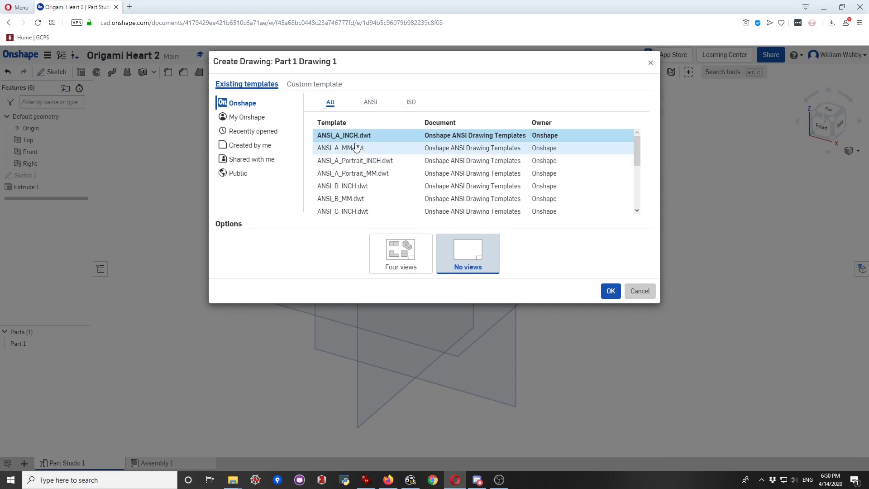
scroll(357, 176, down, 3)
scroll(355, 181, up, 3)
scroll(357, 175, down, 3)
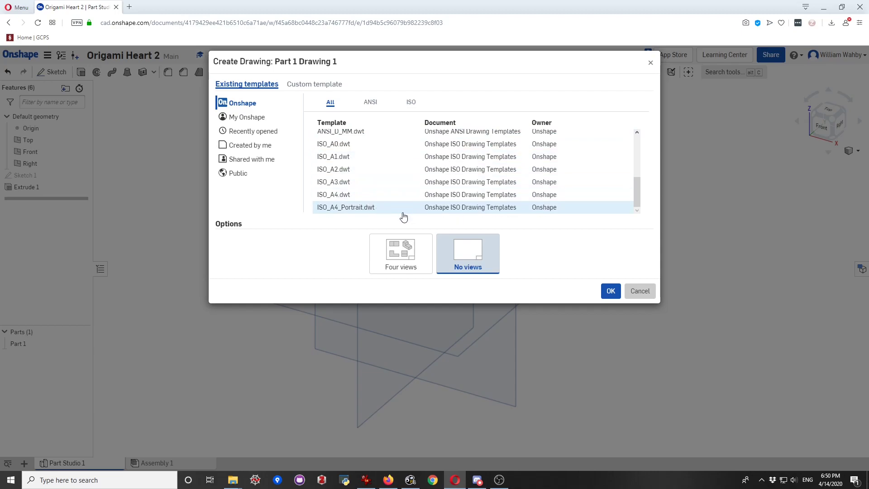
scroll(460, 194, up, 4)
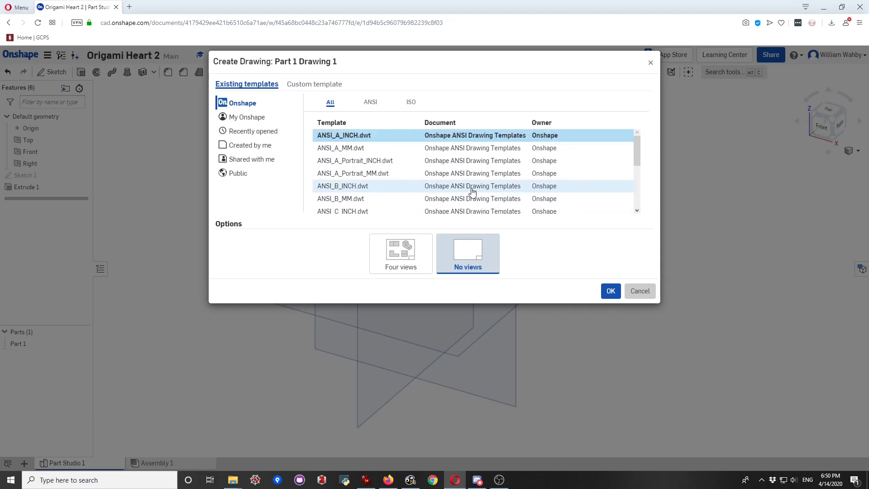
- Compare the ANSI templates with the ISO templates, including the projection type each uses for four views
click(379, 103)
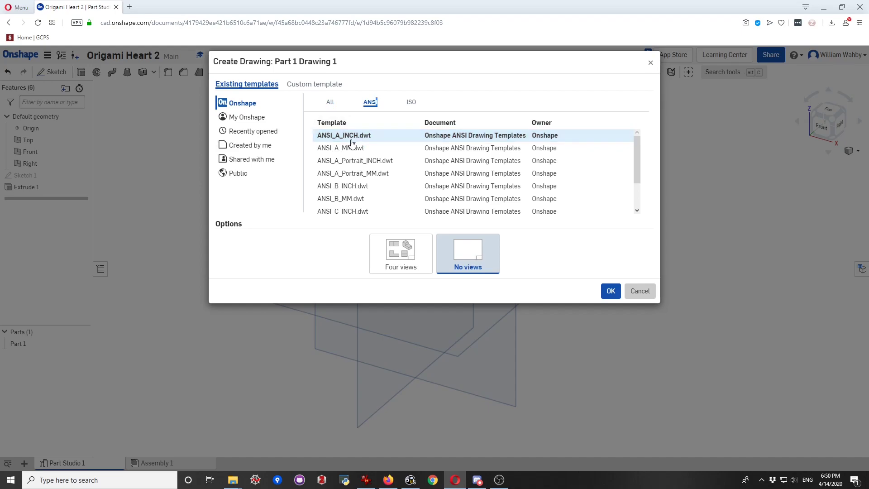
click(410, 102)
click(371, 103)
click(410, 103)
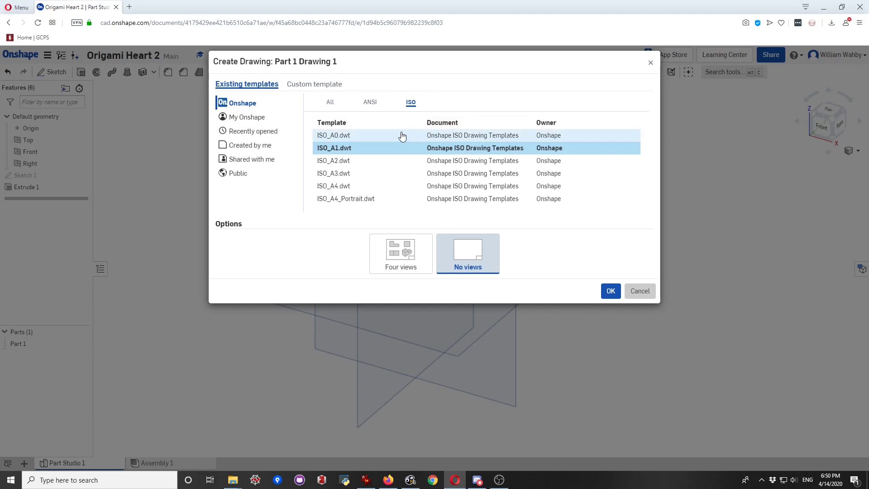
click(370, 102)
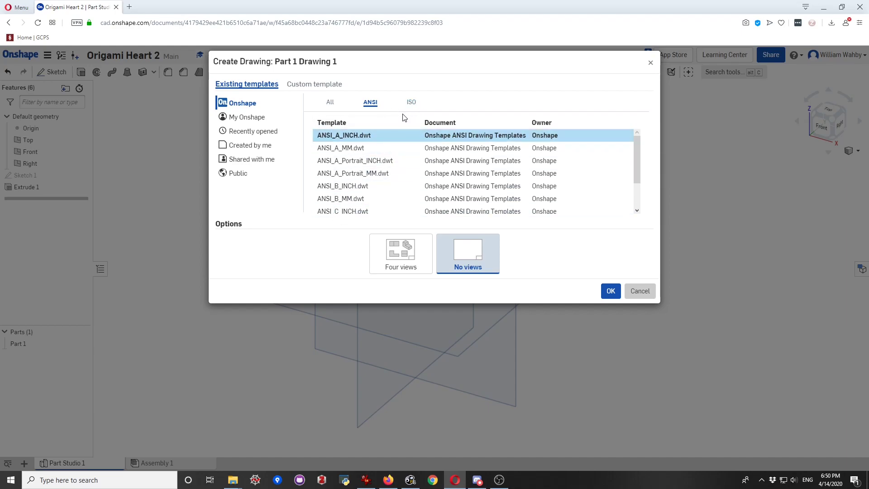
click(412, 103)
click(370, 102)
click(412, 103)
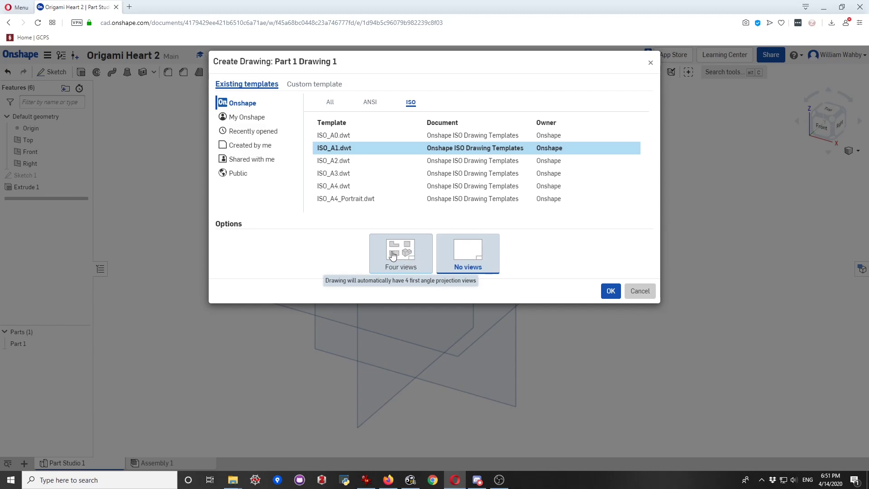
- Create the Part 1 drawing from the ANSI_A_MM.dwt template with the Four views option
click(370, 103)
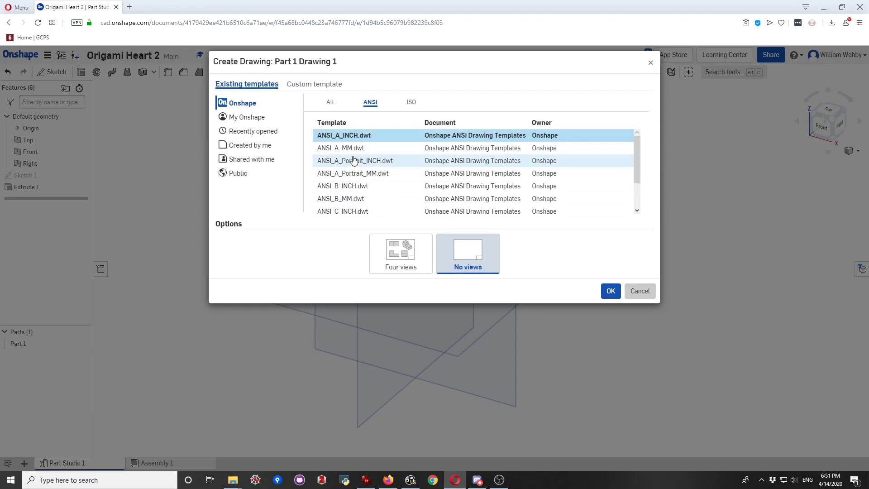
scroll(341, 167, down, 2)
scroll(348, 172, up, 2)
scroll(353, 180, down, 3)
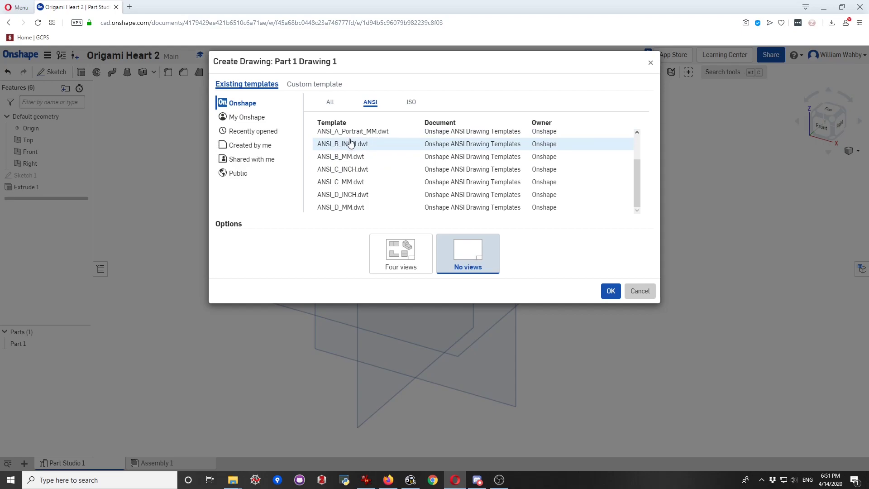
scroll(344, 153, up, 3)
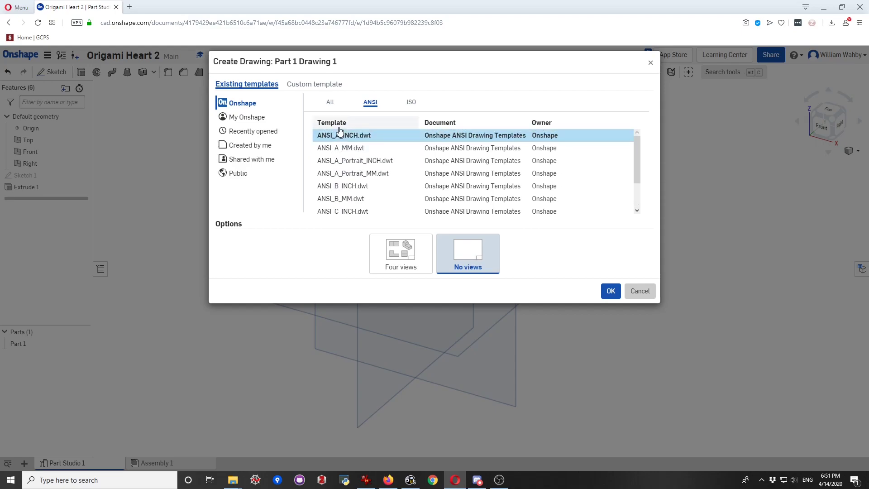
click(359, 148)
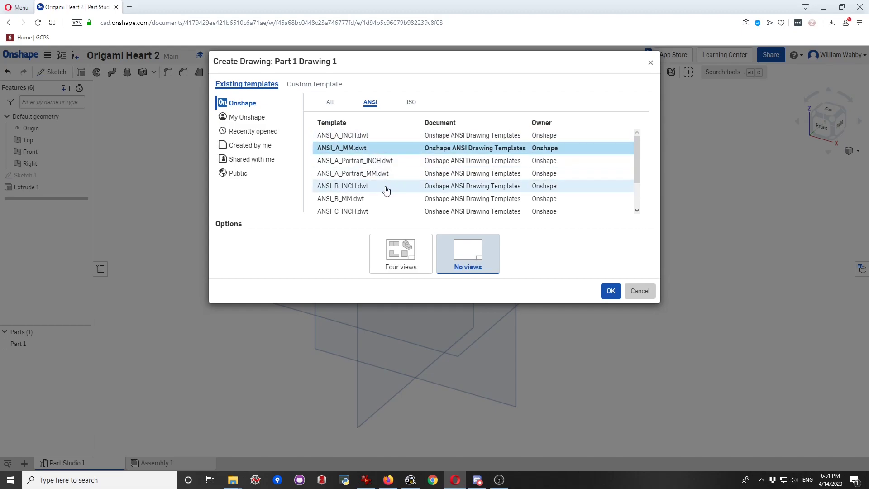
click(459, 241)
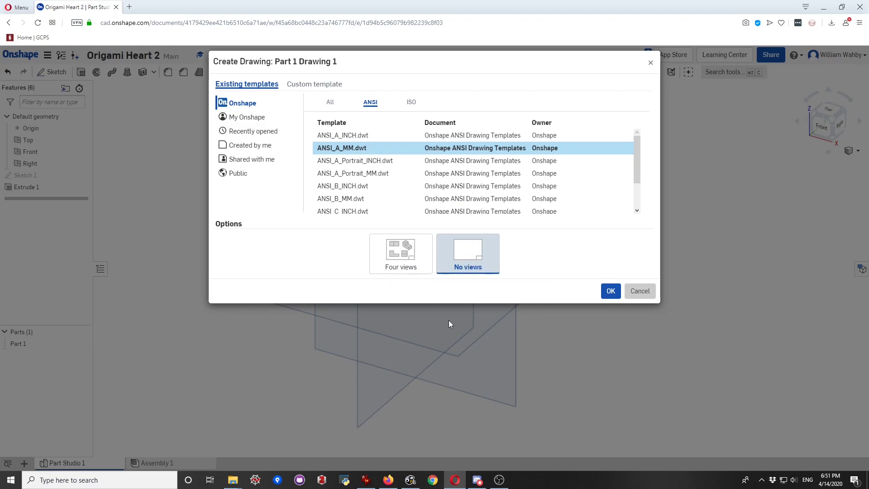
click(399, 267)
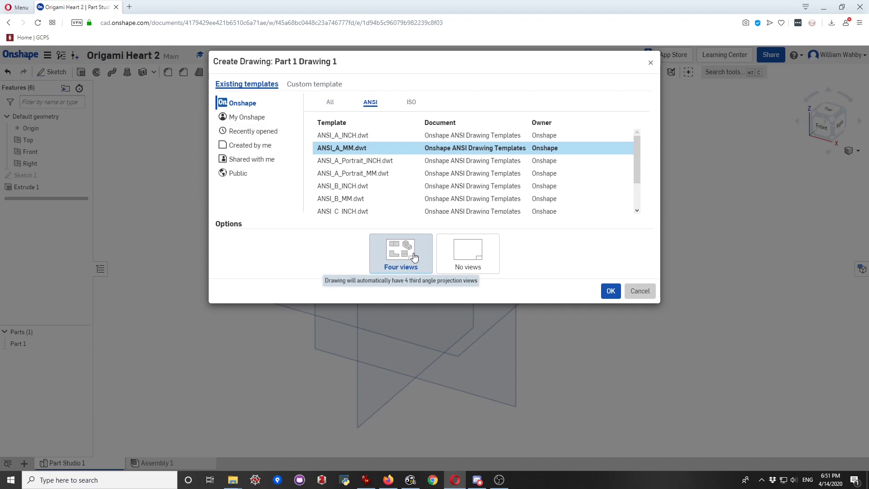
click(611, 291)
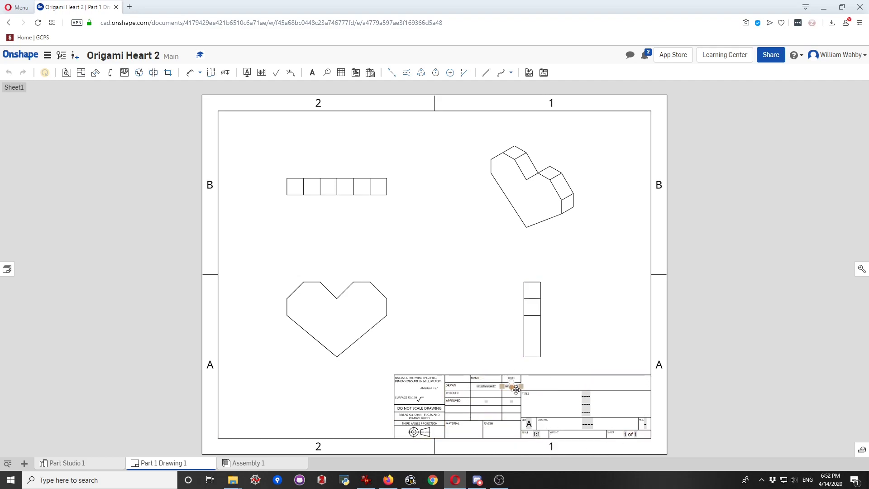
- Replace the middle title placeholder in the drawing's title block with "Origami Heart"
scroll(512, 408, up, 3)
scroll(516, 412, up, 1)
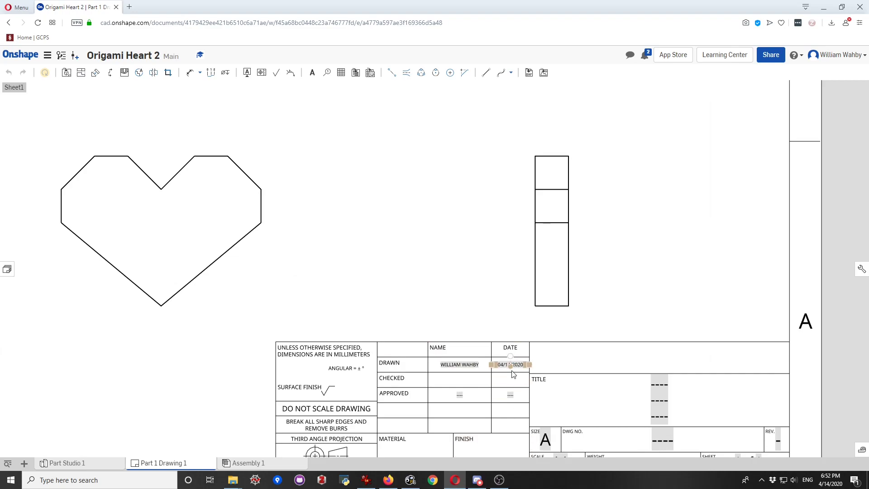
mouse_move(444, 303)
middle_down()
mouse_move(448, 257)
mouse_move(434, 186)
mouse_move(370, 201)
middle_up()
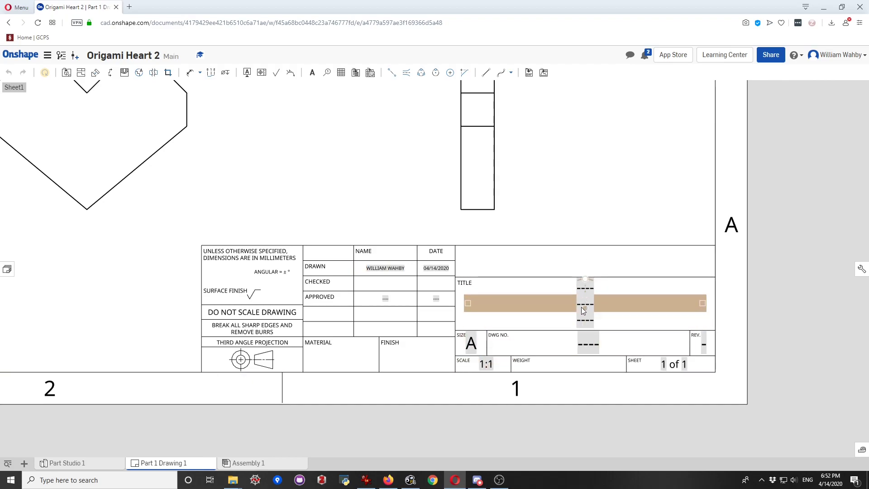
scroll(585, 288, down, 3)
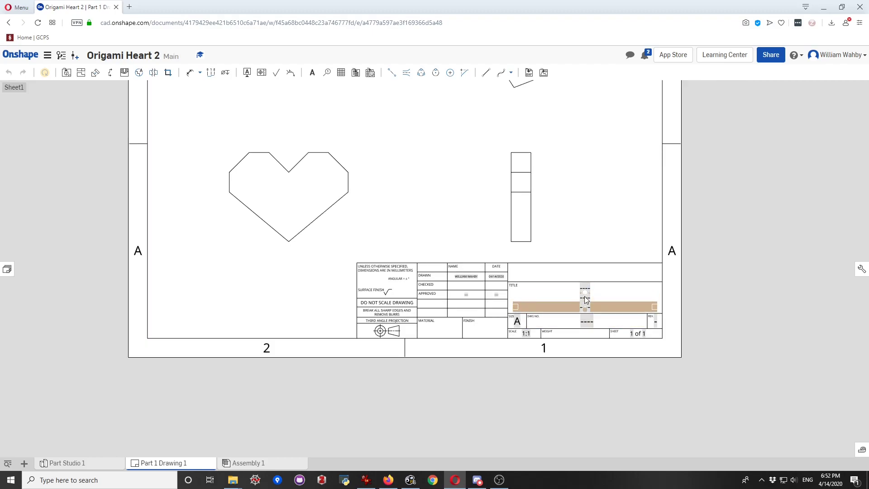
double_click(584, 296)
key(ctrl+a)
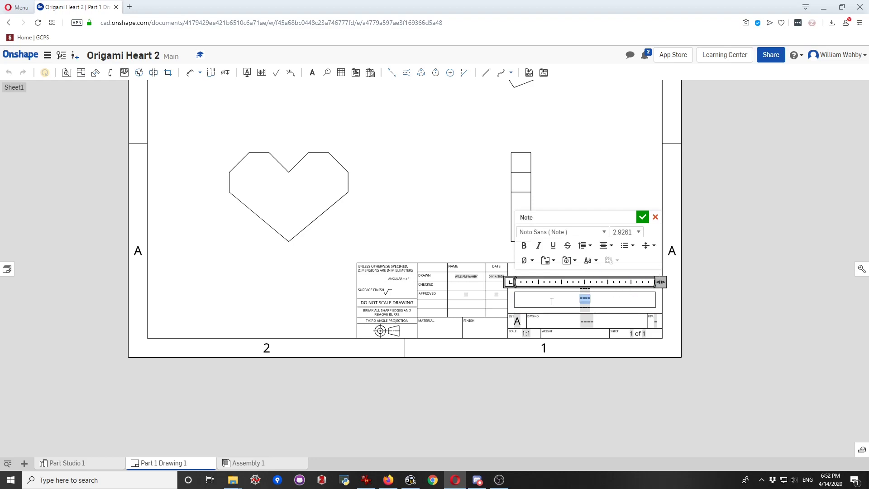
text(Orig)
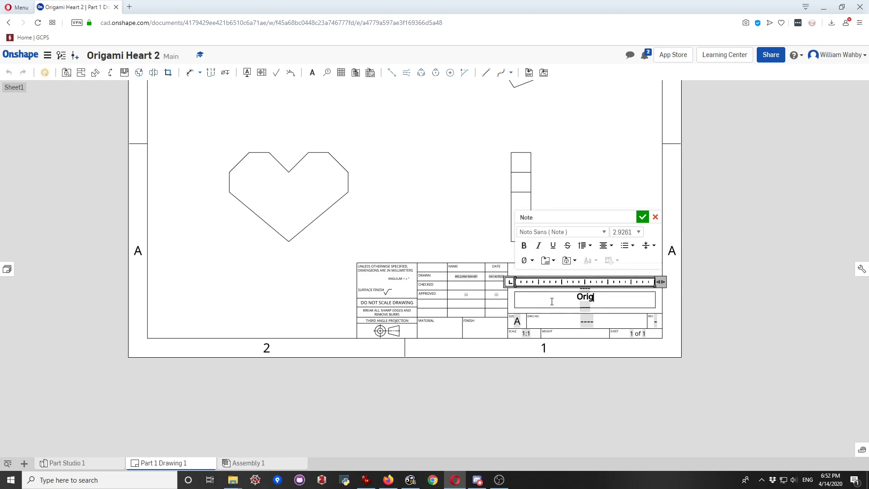
text(ami Hearet)
key(BackSpace)
key(BackSpace)
text(t)
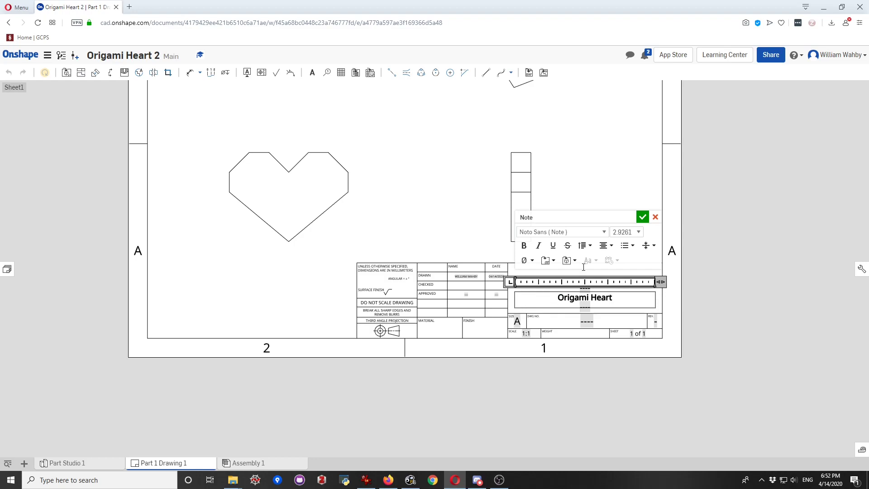
click(642, 217)
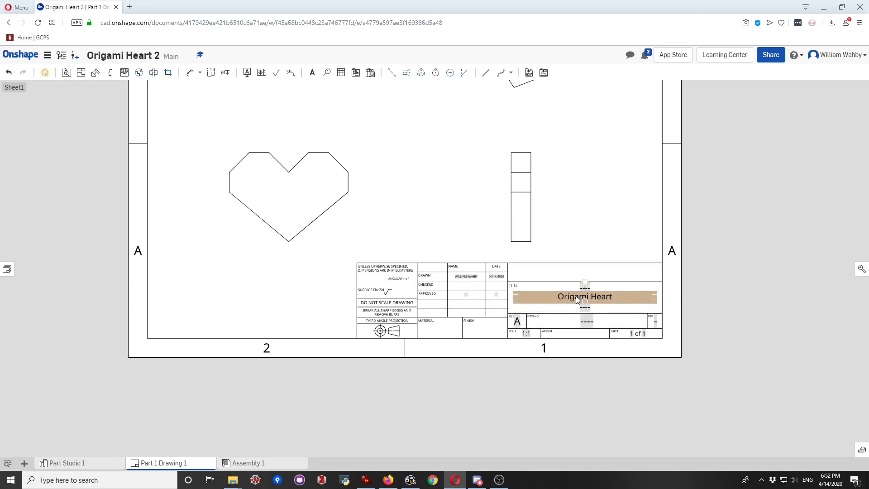
- Dimension the horizontal distance between the heart's lower-left corner and its bottom tip in the front view, placed below the heart
scroll(486, 161, down, 2)
mouse_move(438, 133)
middle_down()
mouse_move(419, 254)
mouse_move(519, 288)
mouse_move(433, 241)
middle_up()
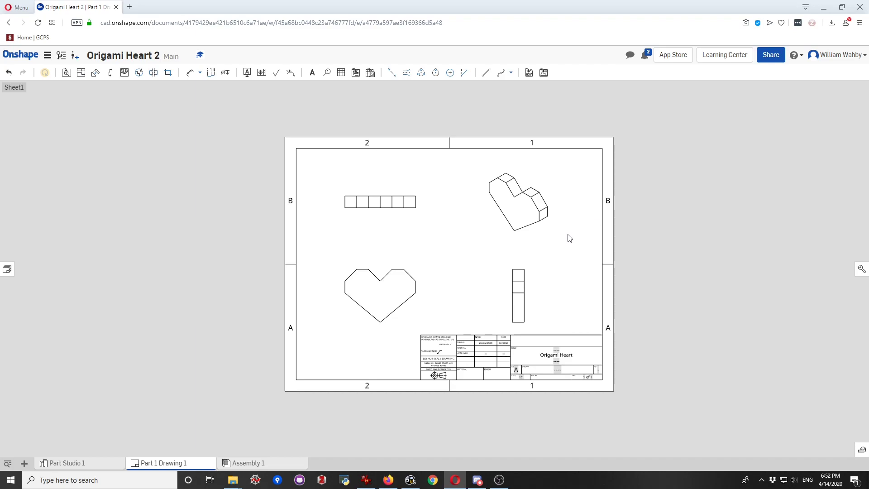
scroll(398, 306, up, 2)
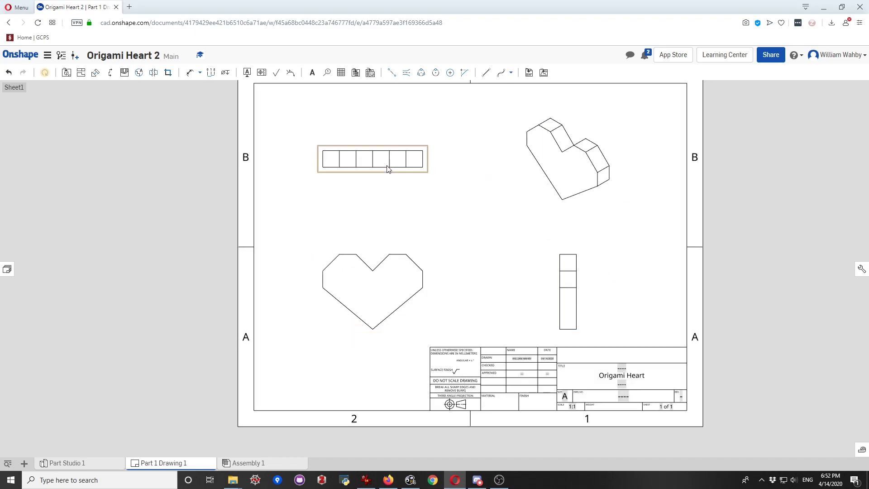
click(189, 76)
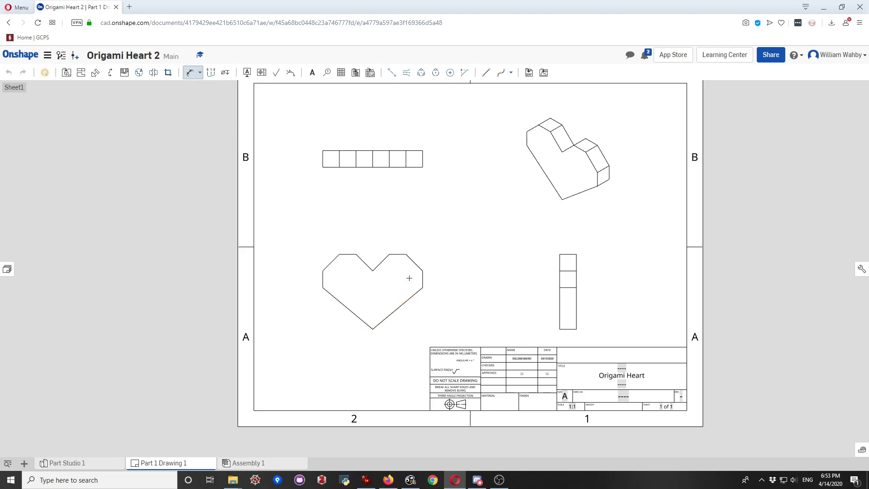
scroll(340, 327, up, 3)
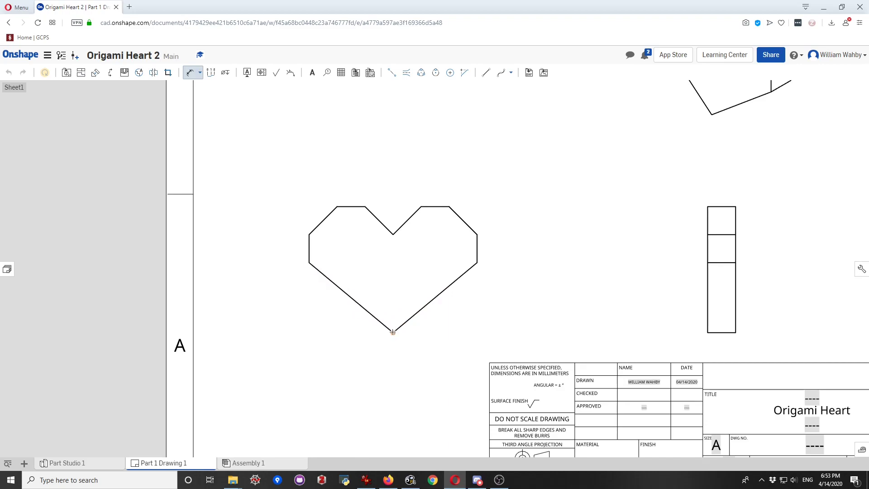
click(309, 262)
click(247, 308)
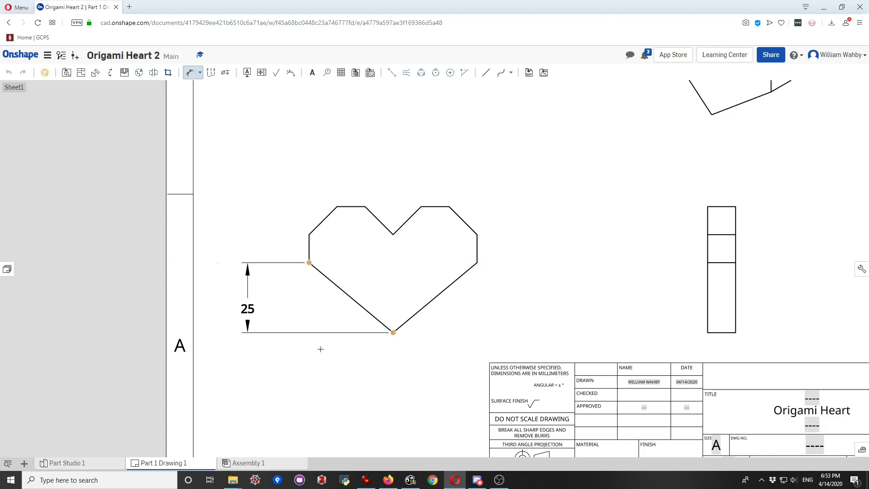
scroll(352, 414, up, 3)
click(352, 396)
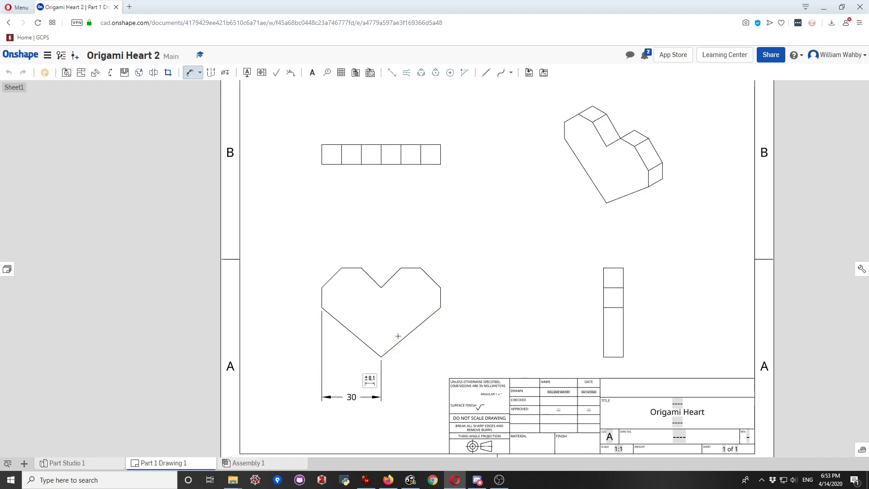
click(370, 380)
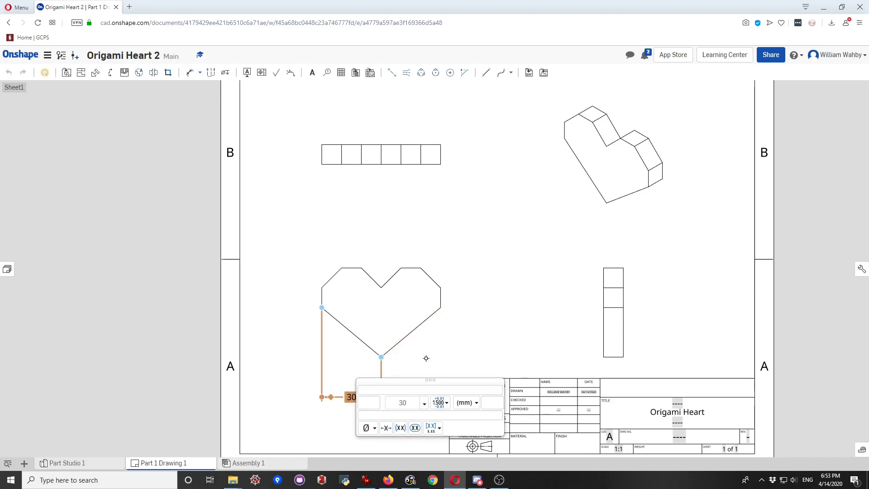
key(Escape)
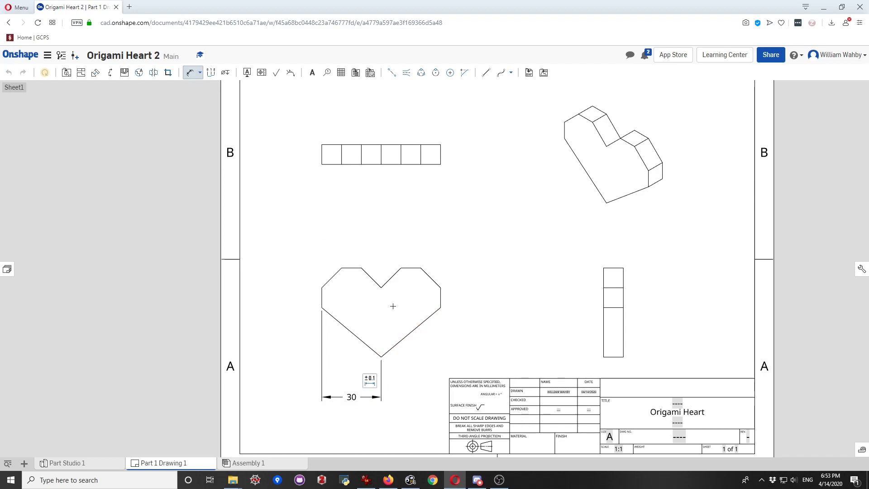
click(351, 397)
key(Escape)
click(383, 359)
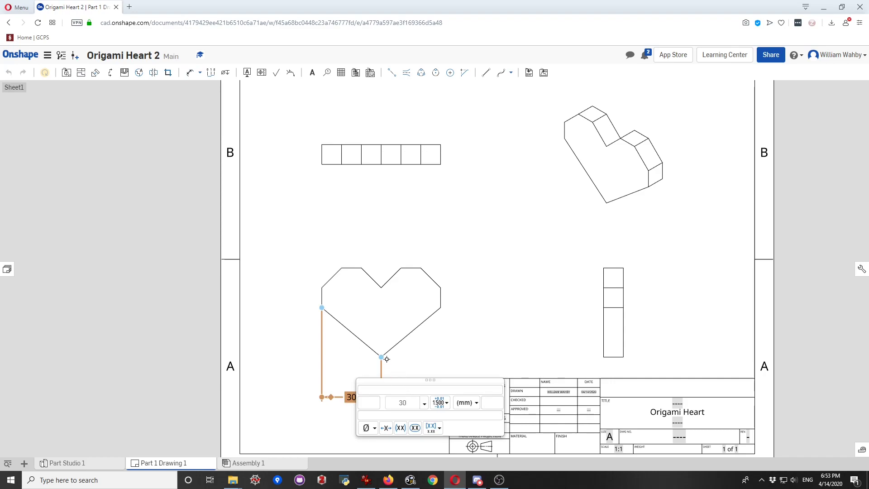
key(Escape)
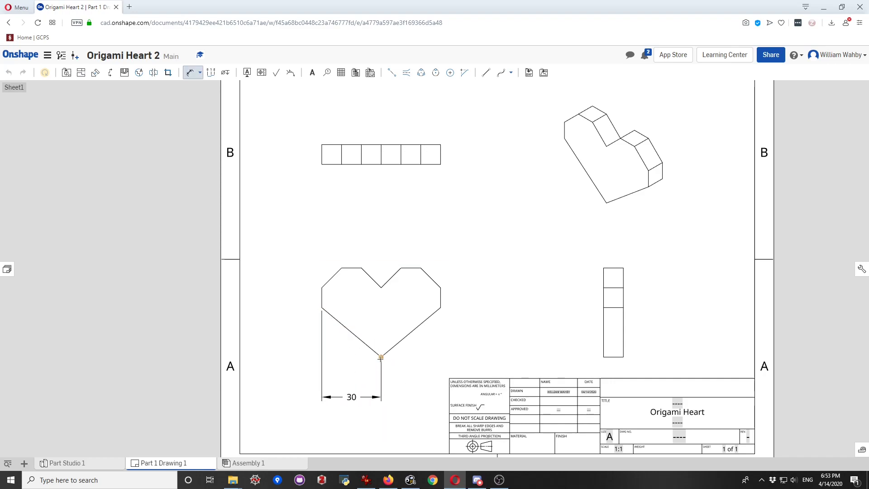
- Add vertical dimensions to the front view's left side for the lower-left slanted edge and the short vertical edge above it
click(322, 307)
click(276, 327)
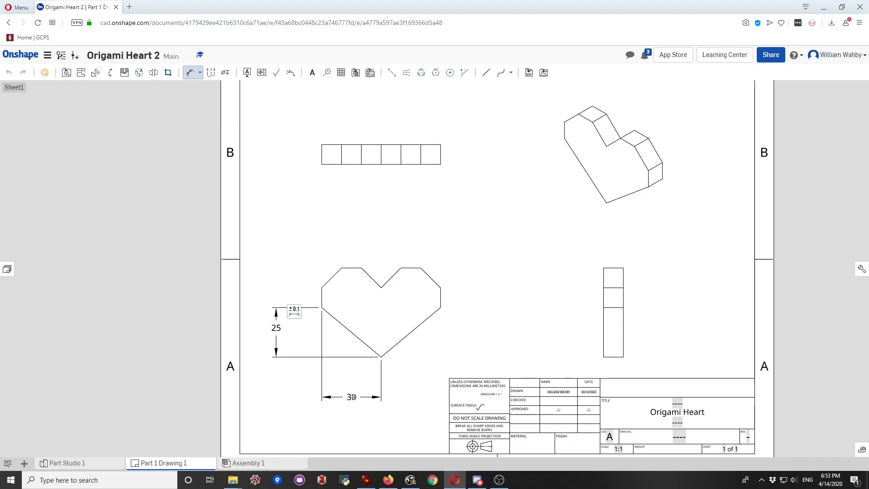
click(322, 287)
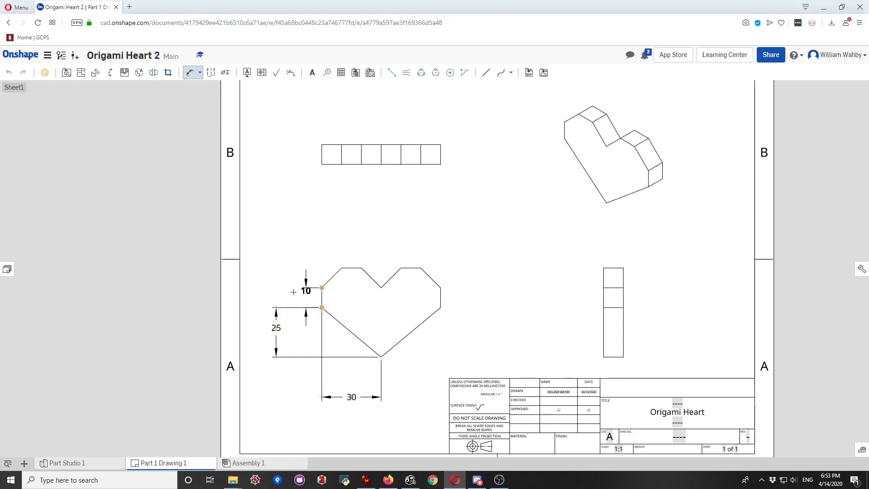
click(293, 295)
- Dimension the vertical and horizontal extents of the heart's upper-left slanted edge in the front view
click(341, 268)
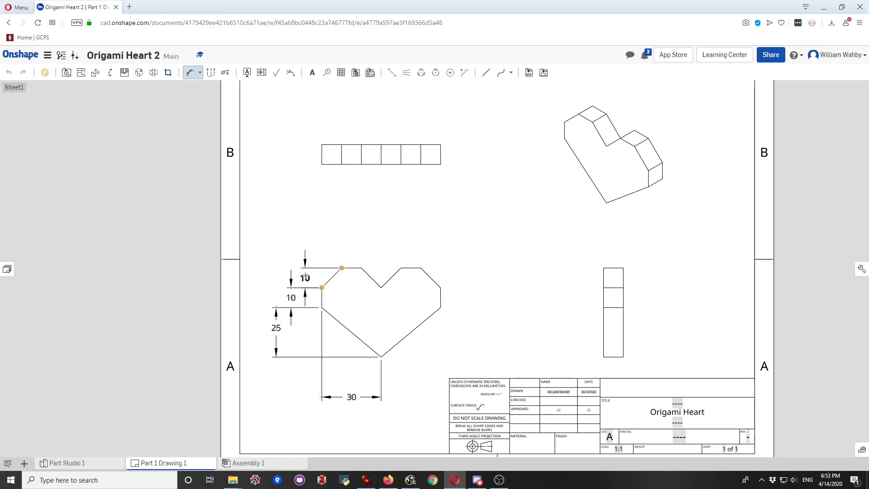
click(306, 277)
click(341, 268)
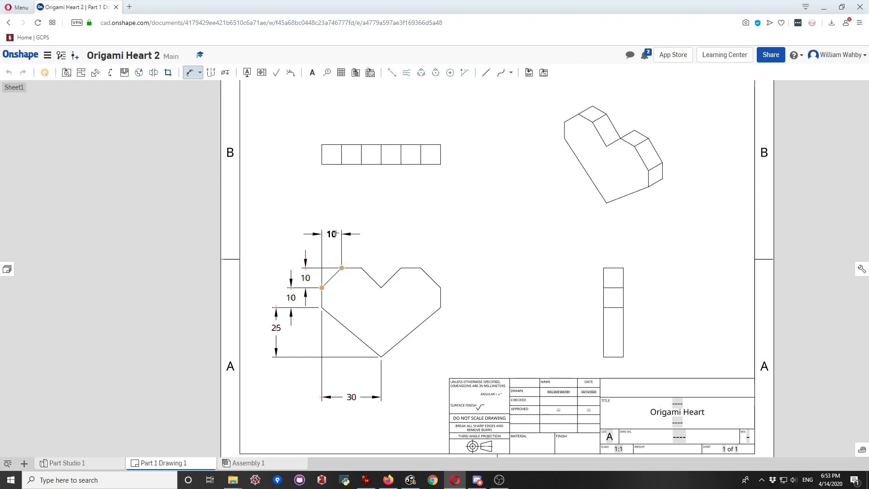
click(332, 230)
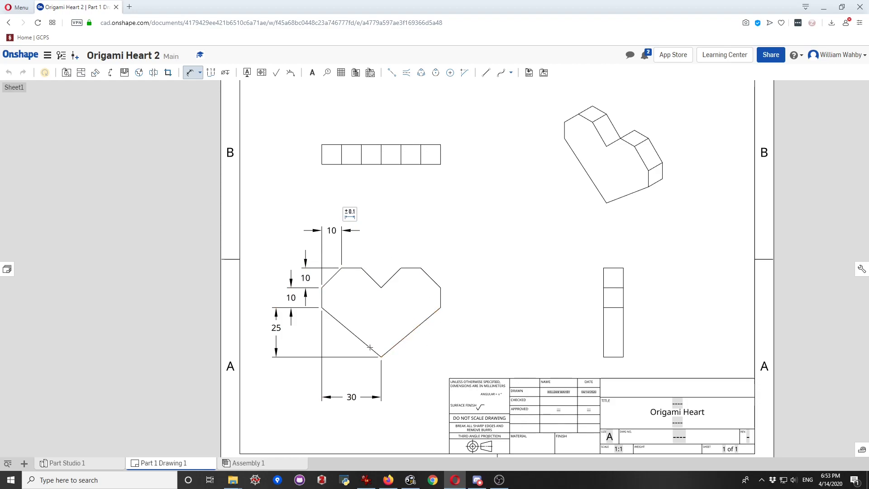
- Dimension the true length of the heart's lower-right slanted edge and the height of its short right vertical edge
click(390, 350)
click(435, 361)
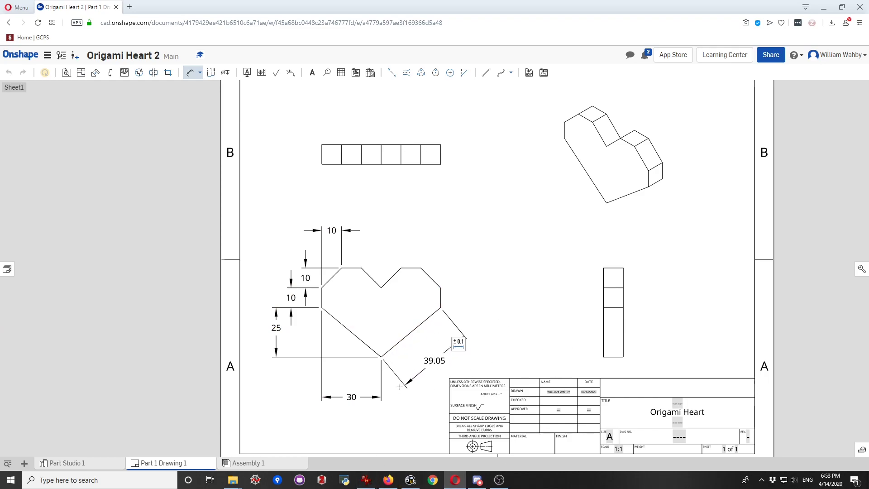
click(458, 342)
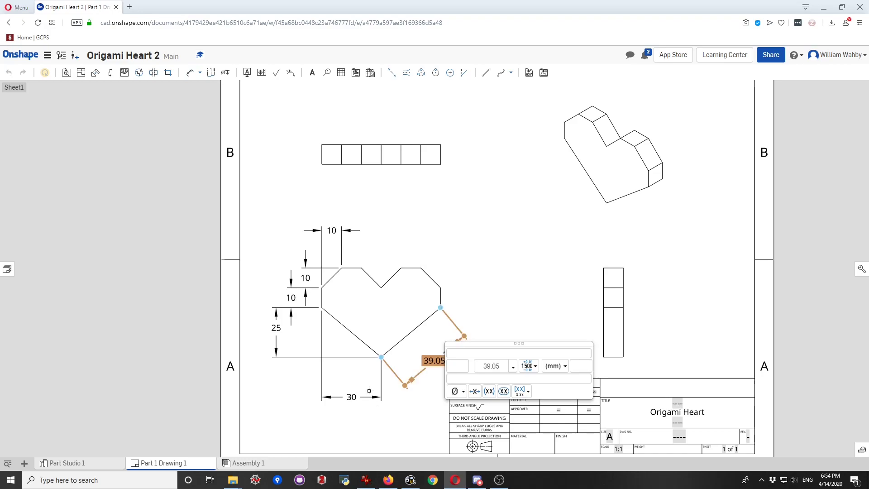
click(337, 370)
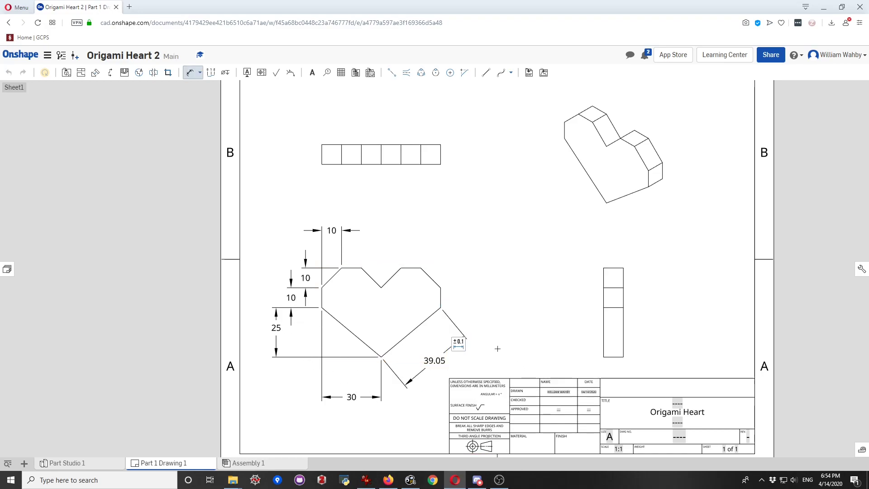
click(440, 307)
click(473, 297)
- Dimension the heart's thickness across the top edge of the side view, placed above the view
click(624, 268)
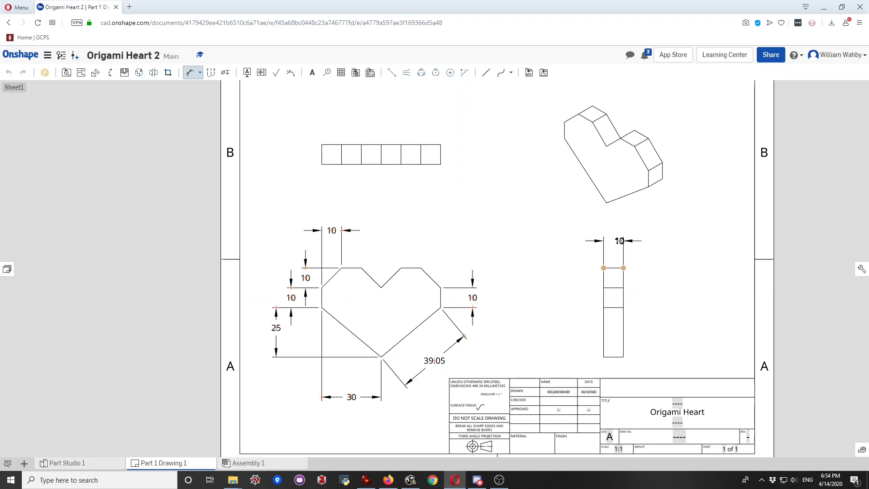
click(613, 238)
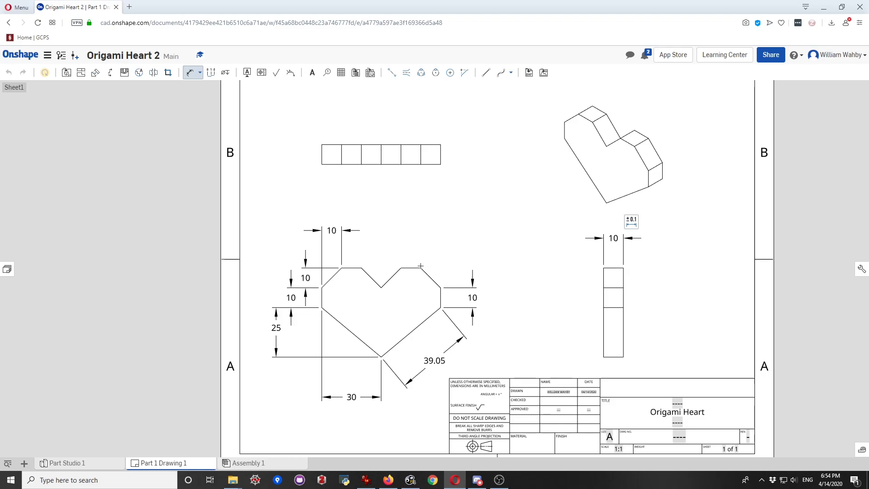
scroll(433, 278, down, 1)
mouse_move(487, 223)
middle_down()
mouse_move(444, 232)
mouse_move(457, 241)
middle_up()
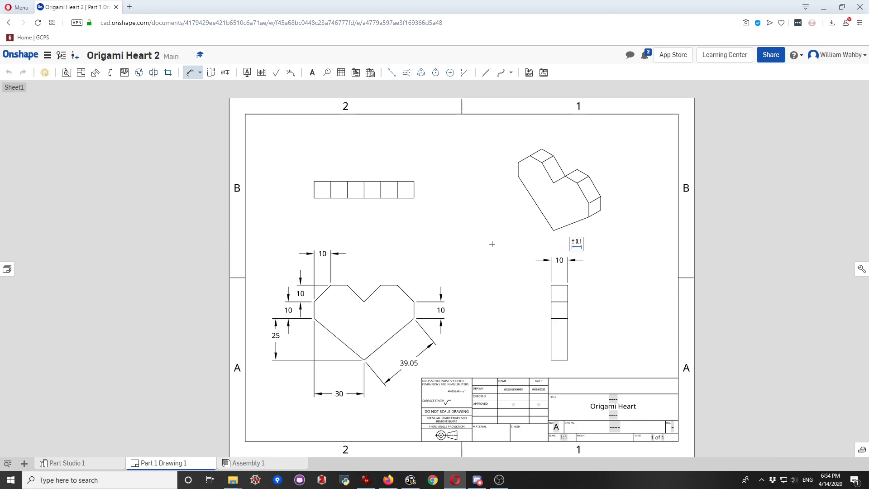
middle_drag(467, 246, 455, 242)
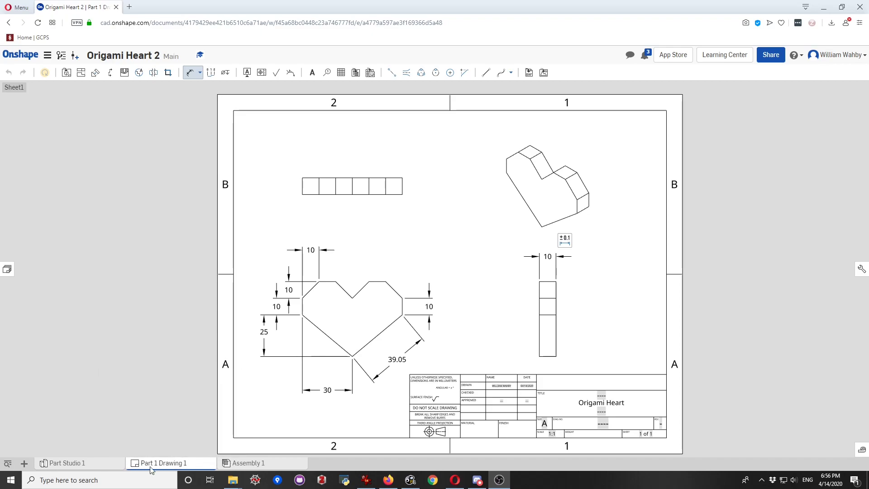
- Look through the document's Part Studio 1 and Assembly 1 and return to Part 1 Drawing 1
click(98, 466)
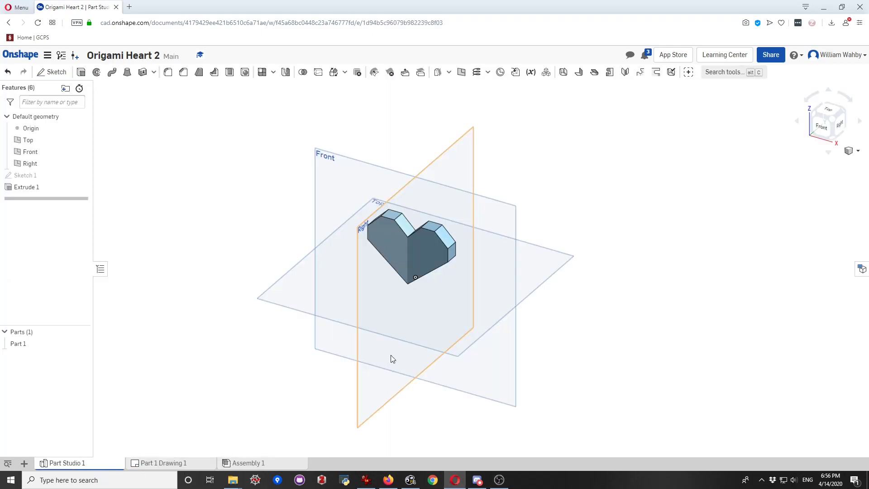
click(159, 463)
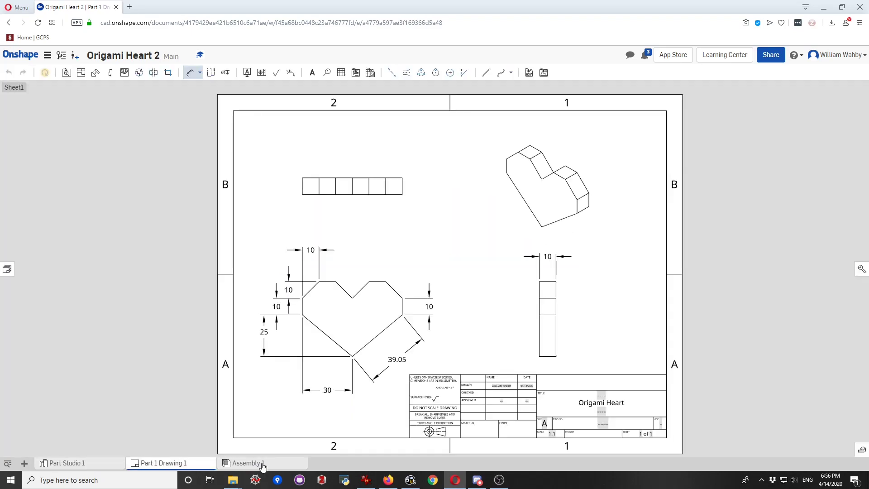
click(260, 462)
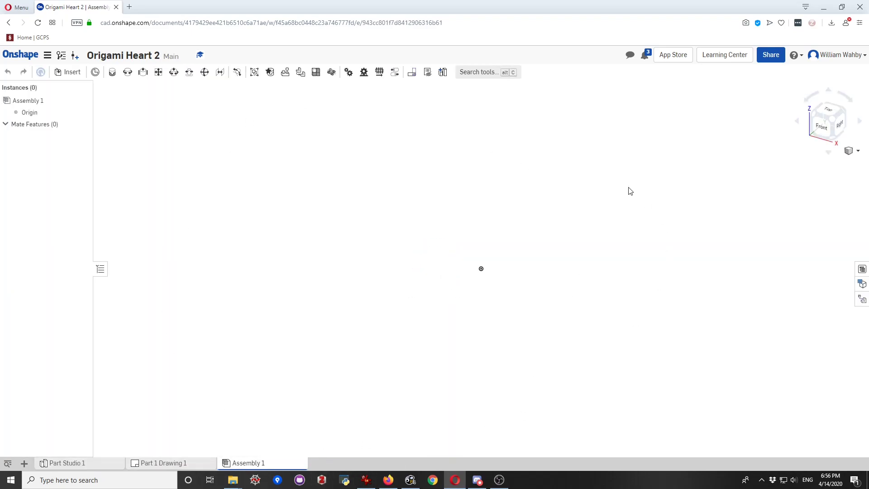
click(183, 464)
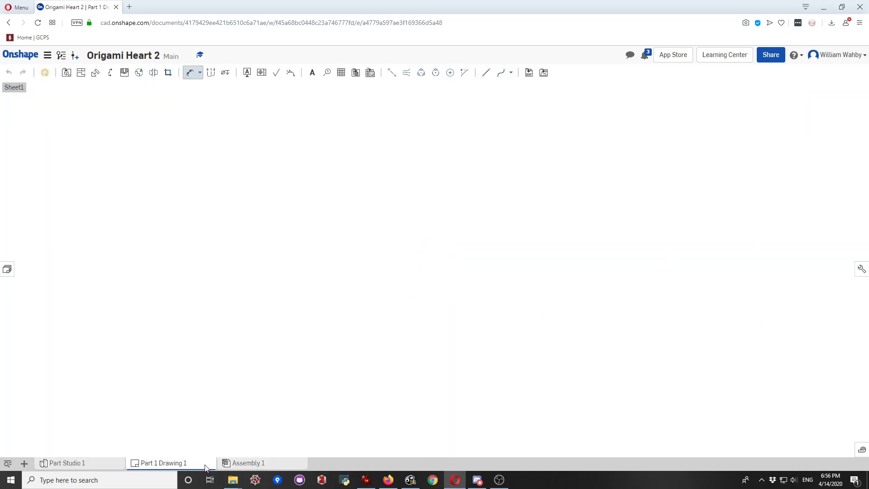
click(68, 463)
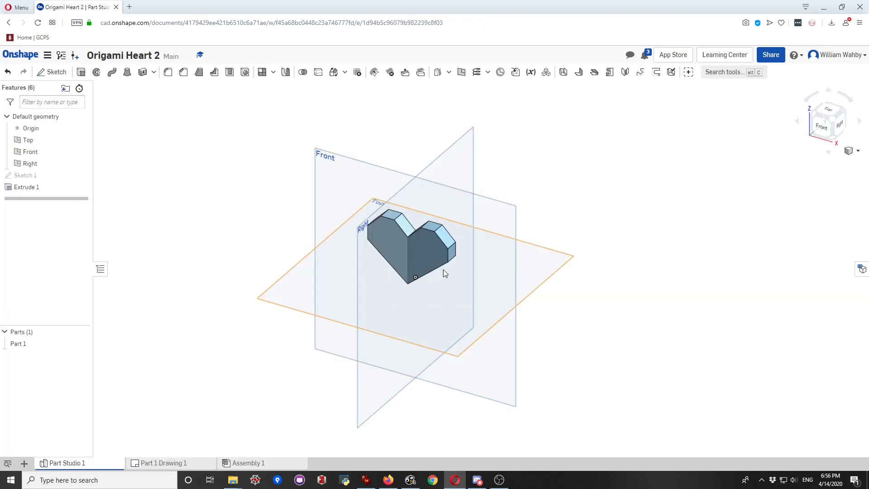
scroll(430, 226, up, 3)
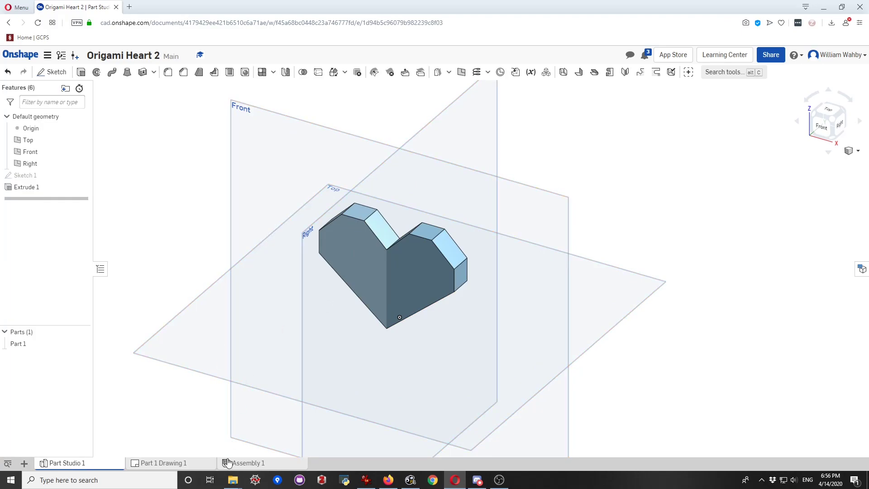
click(172, 464)
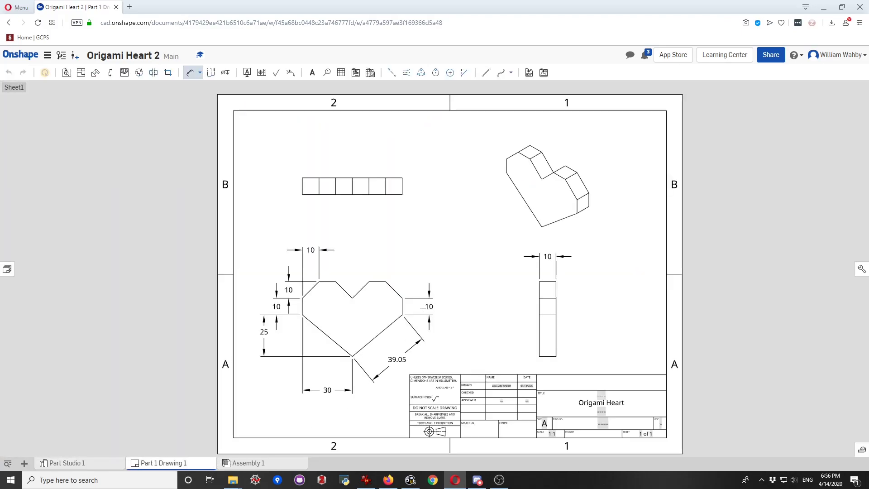
- Start exporting Part 1 Drawing 1 with the file name "Origami Heart Drawing"
right_click(174, 465)
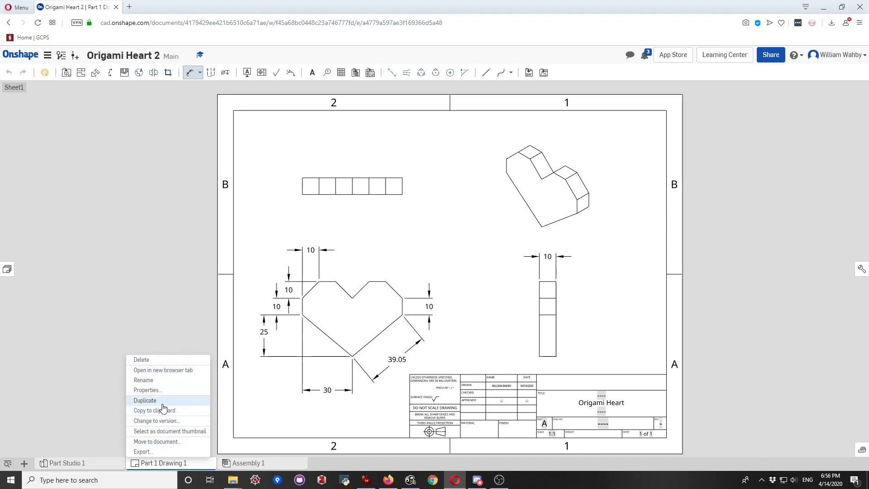
click(149, 451)
drag(430, 97, 362, 105)
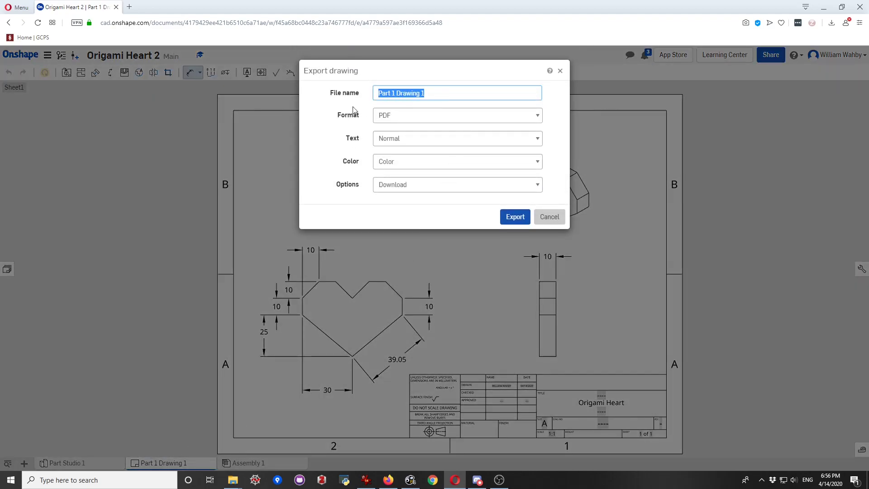
text(Origami Heart Draw)
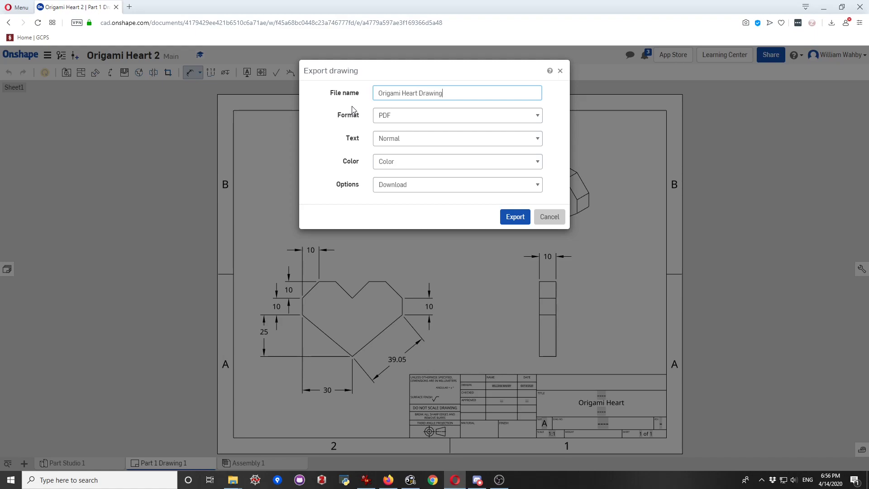
- Export the drawing in PDF format with Normal text, Color and the Download option
click(408, 117)
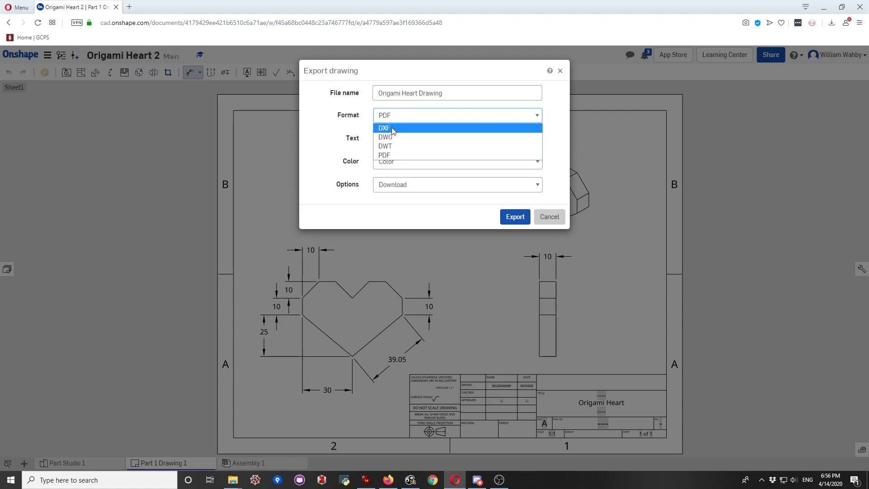
click(393, 156)
click(396, 138)
click(403, 140)
click(405, 163)
click(419, 186)
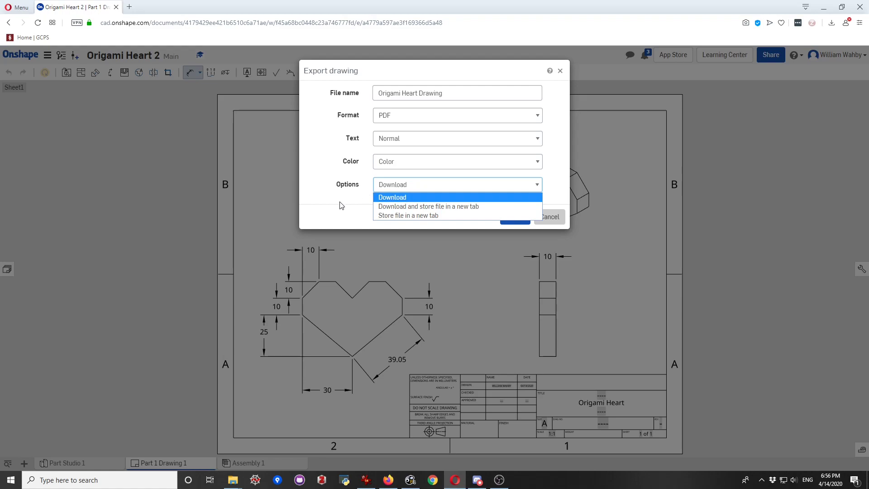
click(393, 197)
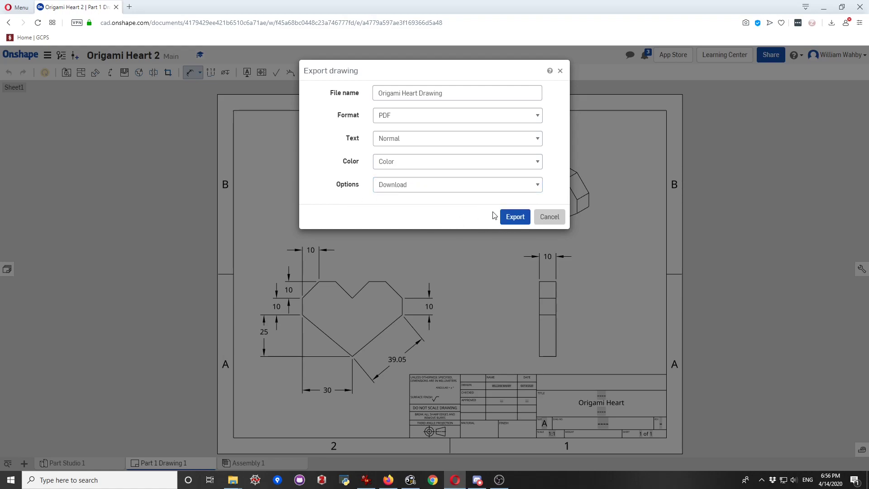
click(514, 217)
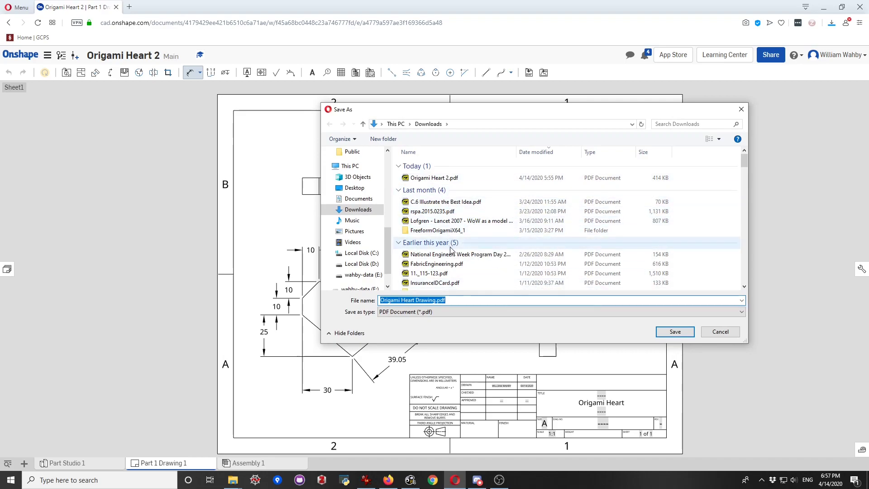
- Save the exported file as Origami Heart Drawing.pdf in the Downloads folder
click(422, 304)
click(448, 301)
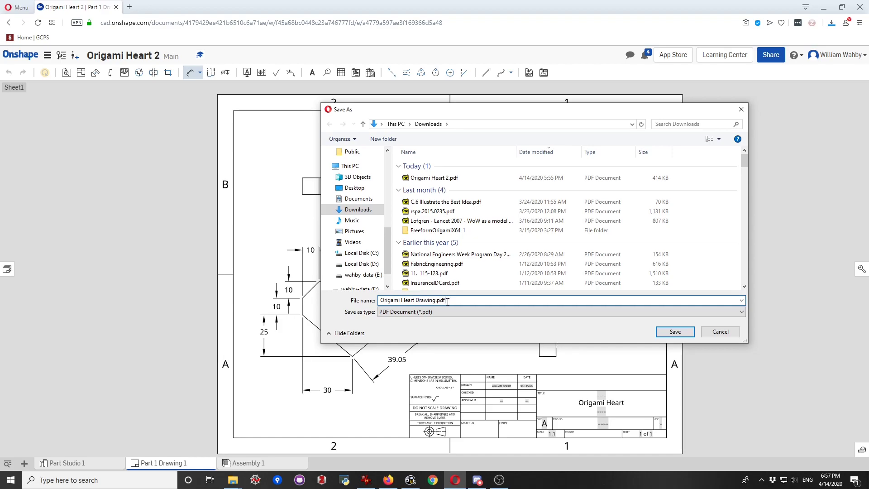
click(681, 335)
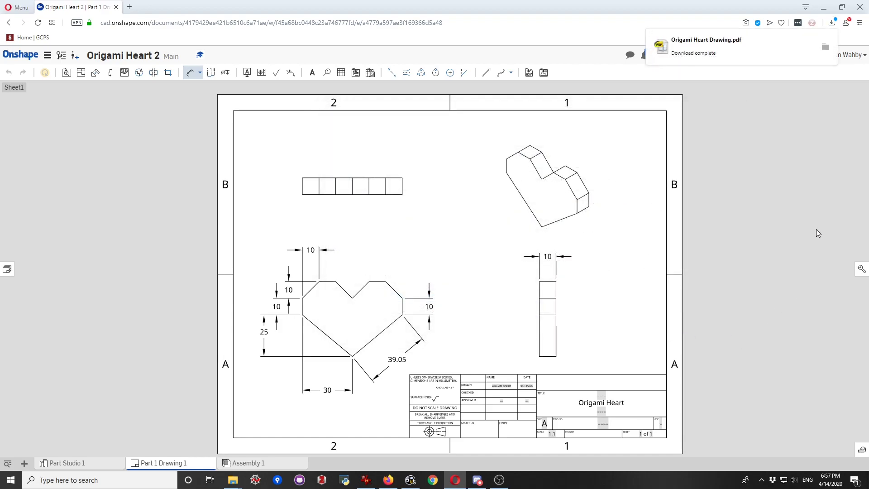
- Open the downloaded Origami Heart Drawing.pdf and examine the whole sheet with its views, dimensions and title block
click(687, 55)
scroll(471, 174, down, 2)
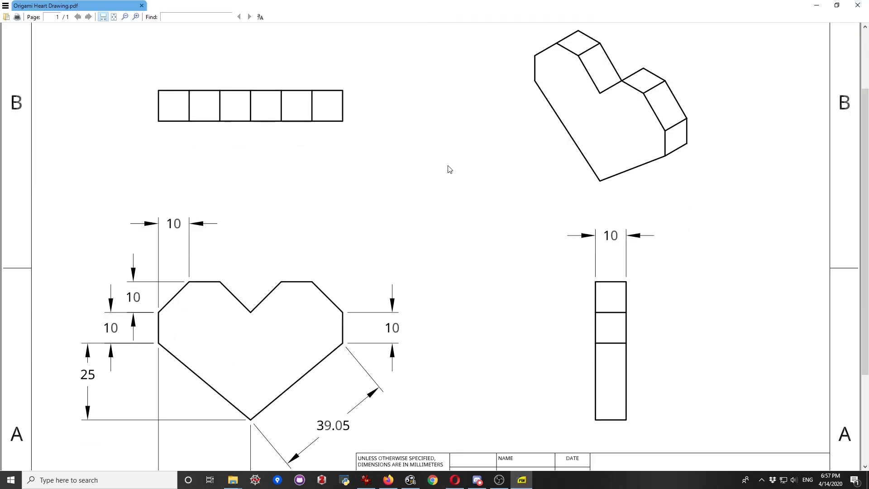
ctrl+scroll(427, 168, down, 2)
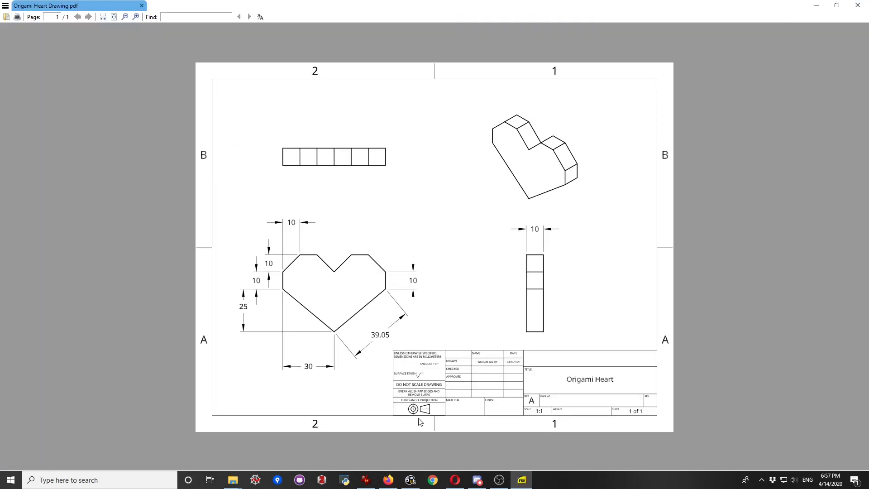